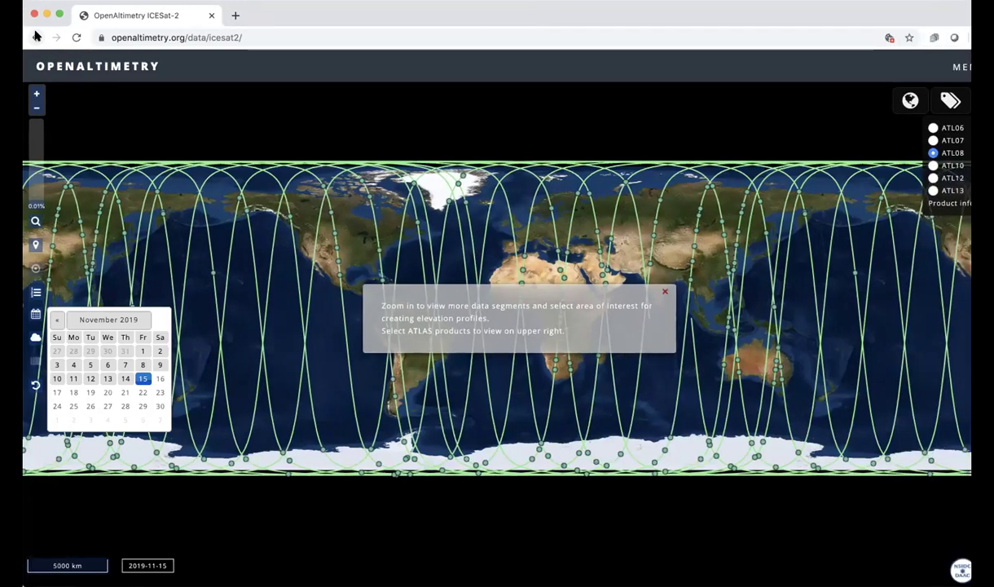
Go back to the home page and reopen the ICESat-2 map without the tip, showing 2019-11-15 ATL08 tracks.
{"action": "left_click", "coordinate": [36, 37]}
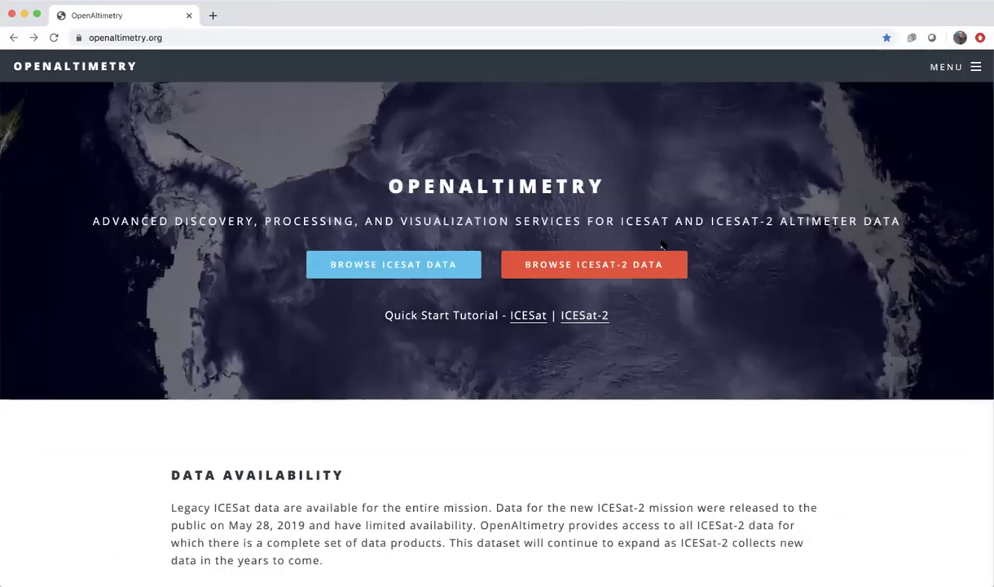
{"action": "left_click", "coordinate": [596, 265]}
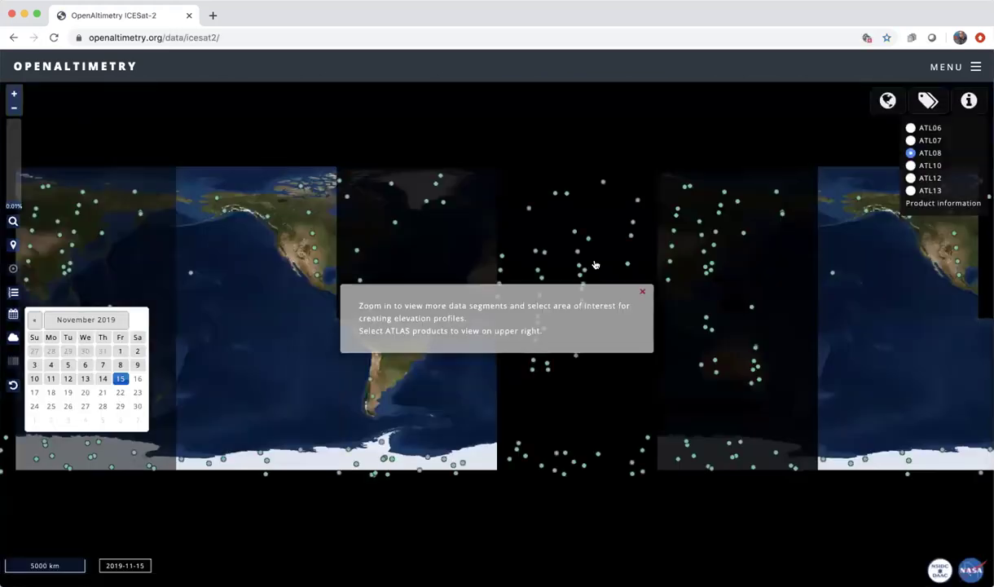
{"action": "left_click", "coordinate": [642, 293]}
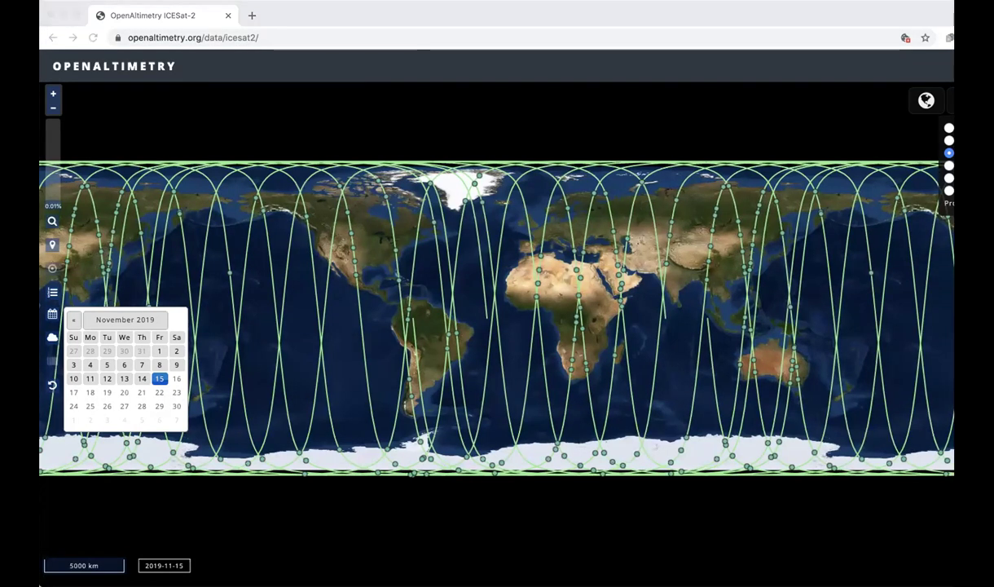
{"action": "left_click", "coordinate": [635, 18]}
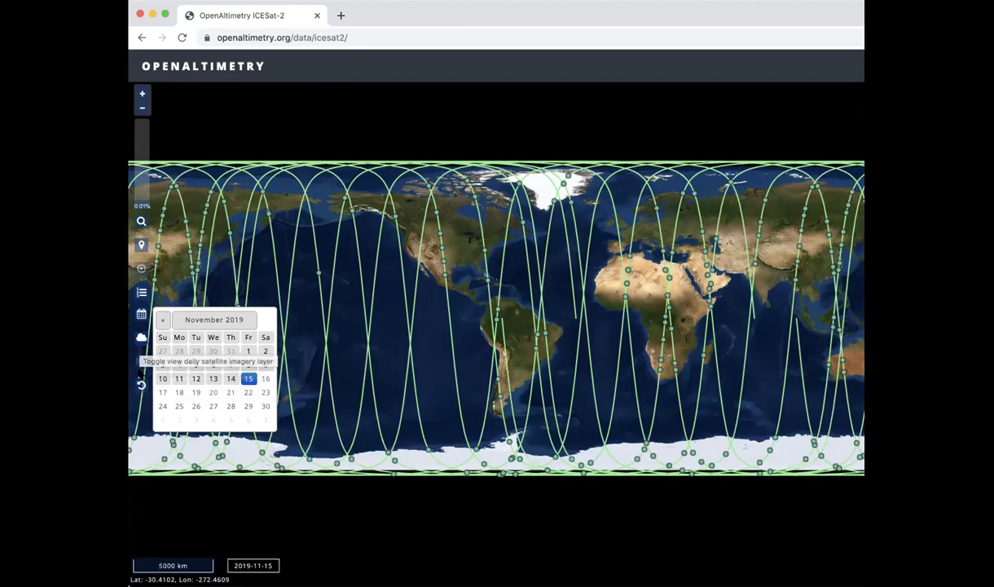
Toggle the date calendar and open the 'Input map extents and center' panel.
{"action": "left_click", "coordinate": [142, 315]}
{"action": "left_click", "coordinate": [142, 315]}
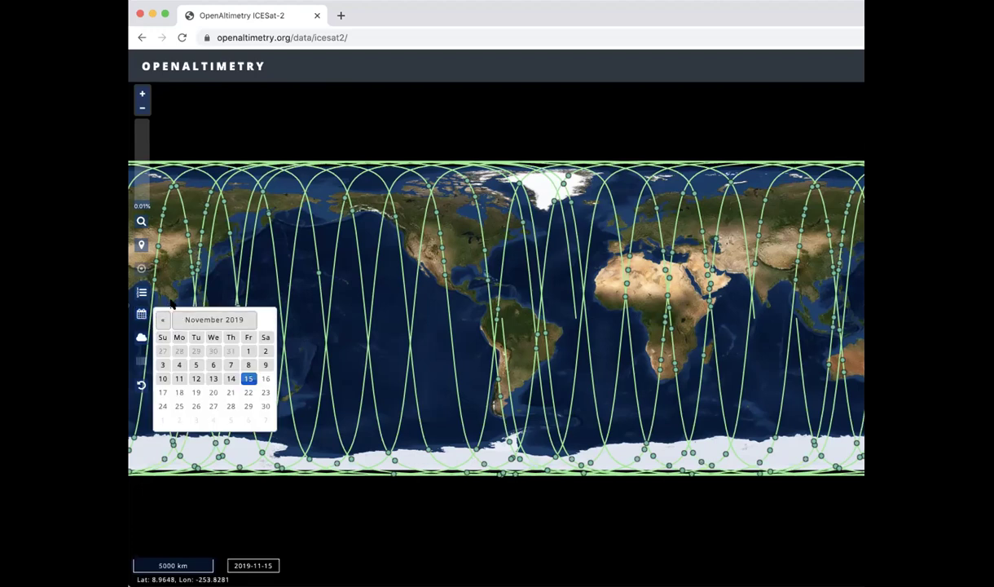
{"action": "left_click", "coordinate": [141, 246]}
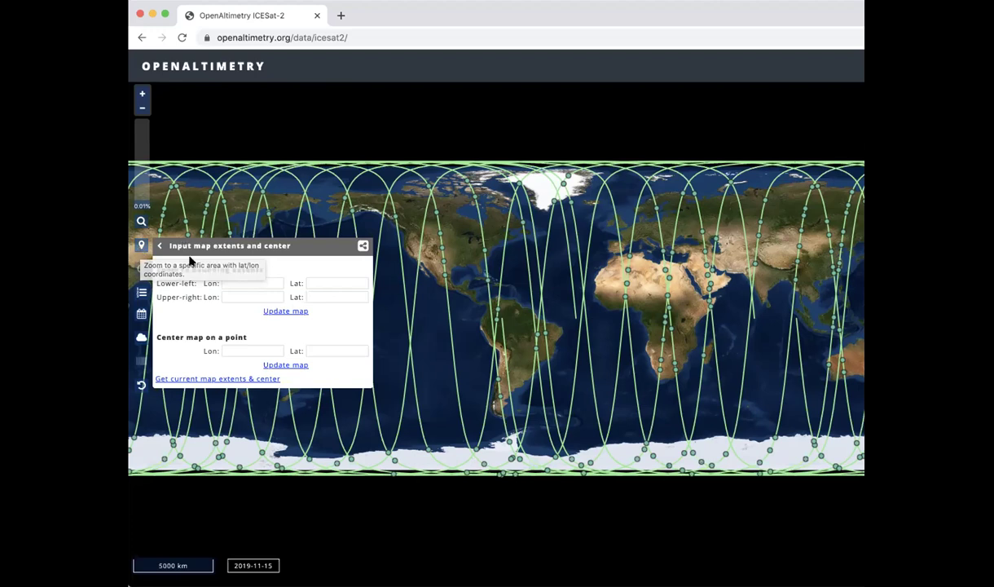
Enter centre point Lon -75.6348, Lat 38.4315 and update the map.
{"action": "left_click", "coordinate": [228, 351]}
{"action": "type", "text": "-75.6348"}
{"action": "left_click", "coordinate": [323, 351]}
{"action": "type", "text": "38"}
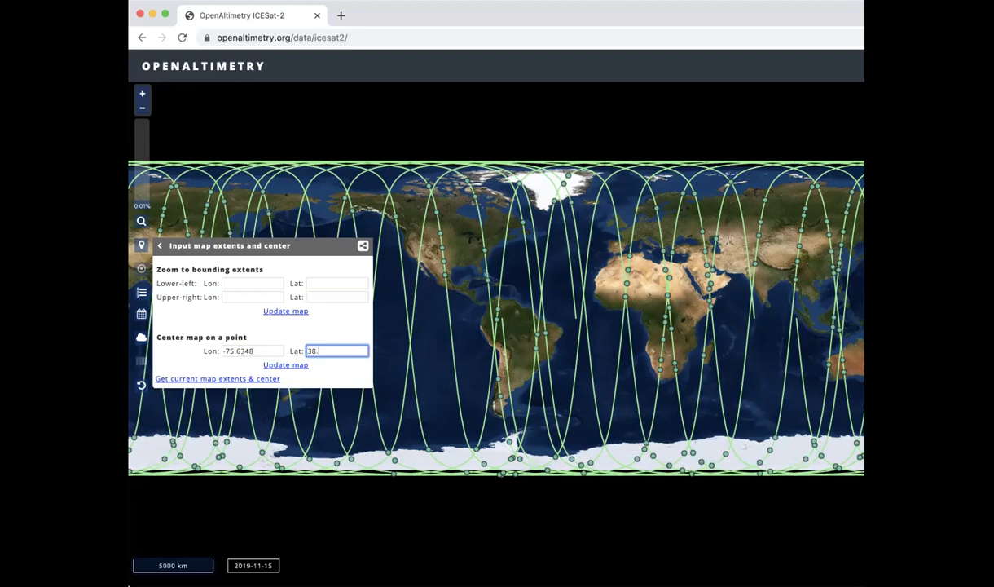
{"action": "type", "text": ".4315"}
{"action": "left_click", "coordinate": [290, 364]}
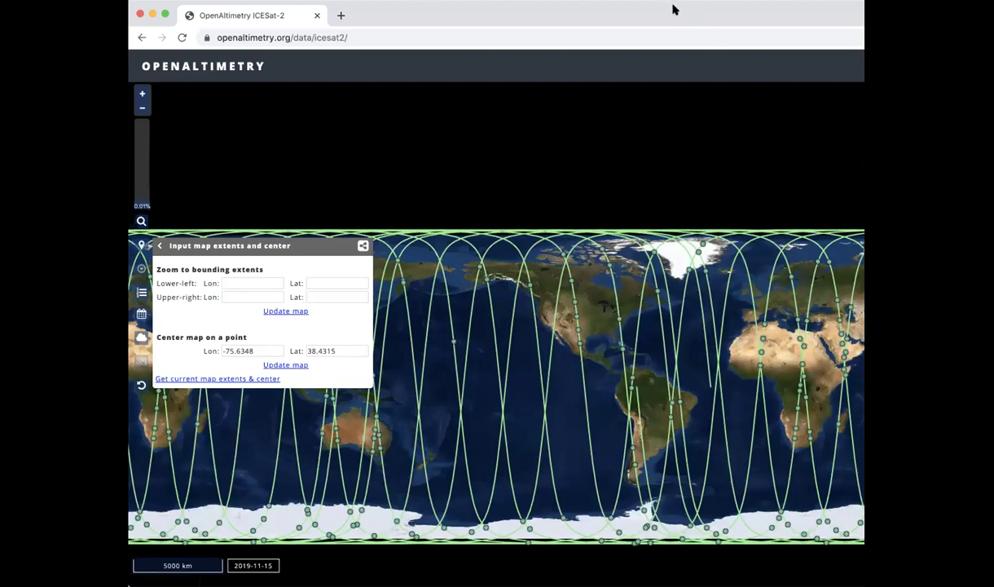
Maximize the browser window and re-centre the map on the entered point.
{"action": "double_click", "coordinate": [673, 9]}
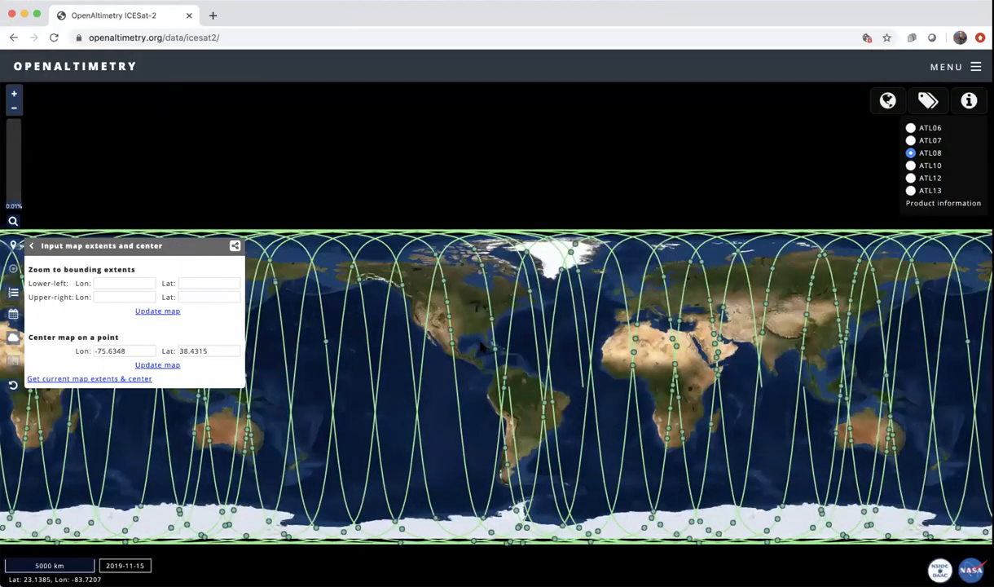
{"action": "scroll", "coordinate": [483, 347], "scroll_direction": "up", "scroll_amount": 3}
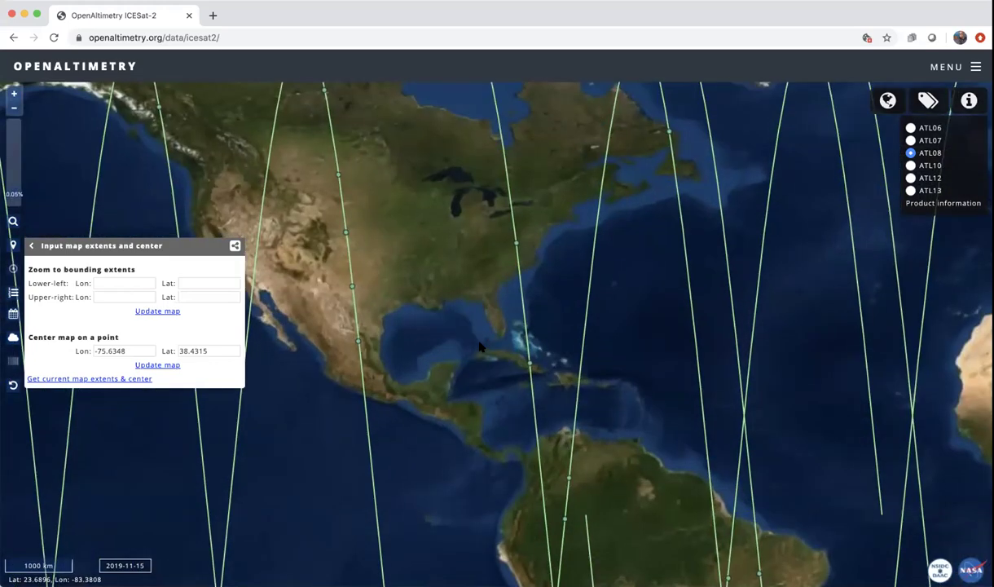
{"action": "scroll", "coordinate": [448, 359], "scroll_direction": "up", "scroll_amount": 2}
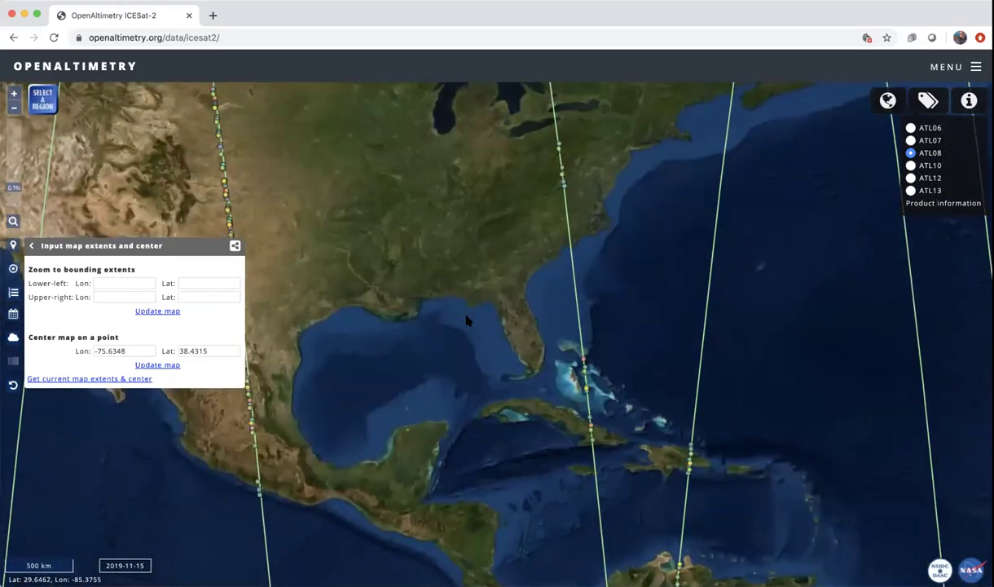
{"action": "left_click", "coordinate": [155, 365]}
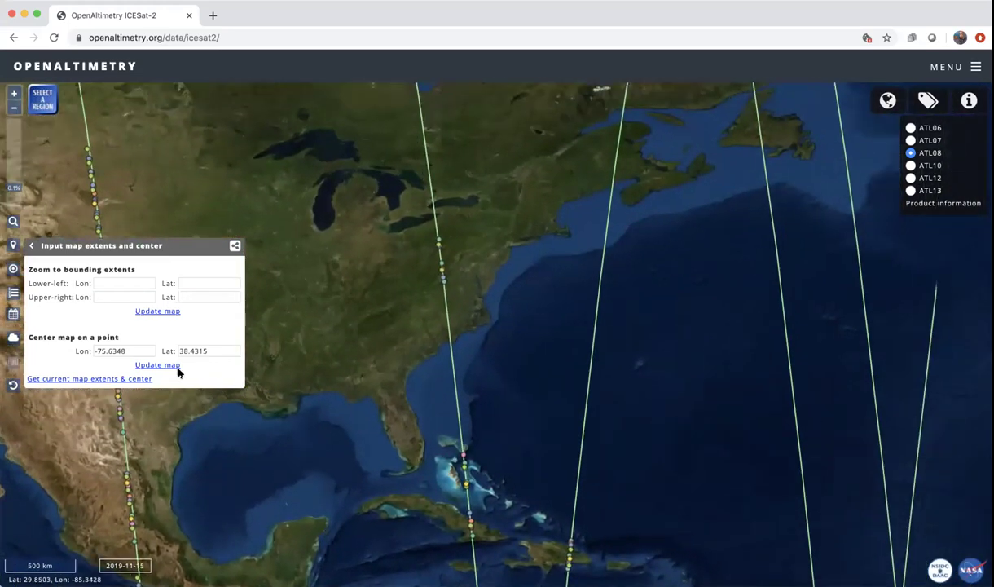
{"action": "left_click", "coordinate": [155, 365]}
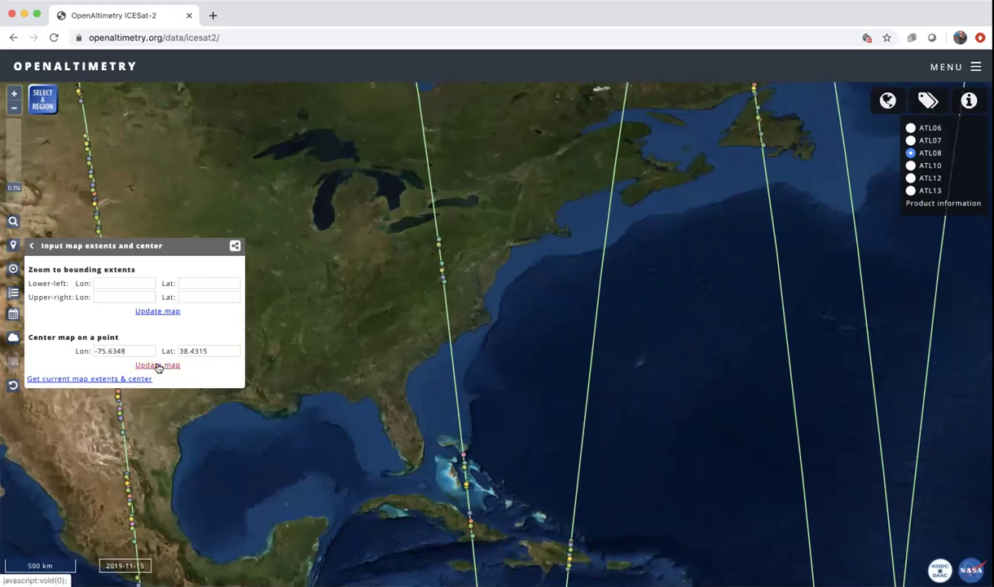
Zoom into the Delmarva Peninsula until individual ground tracks show at 5 km scale.
{"action": "scroll", "coordinate": [478, 352], "scroll_direction": "up", "scroll_amount": 1}
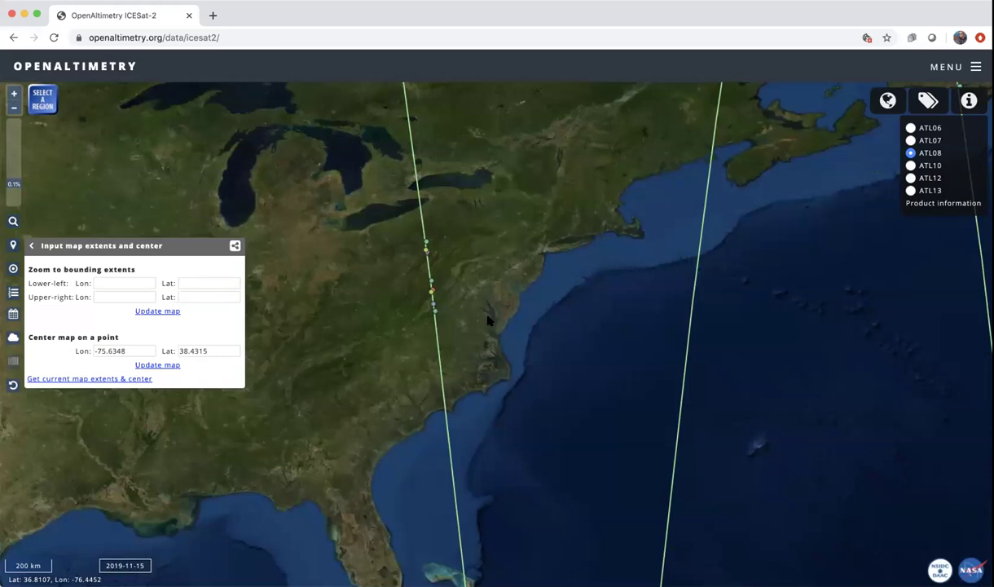
{"action": "scroll", "coordinate": [489, 320], "scroll_direction": "up", "scroll_amount": 1}
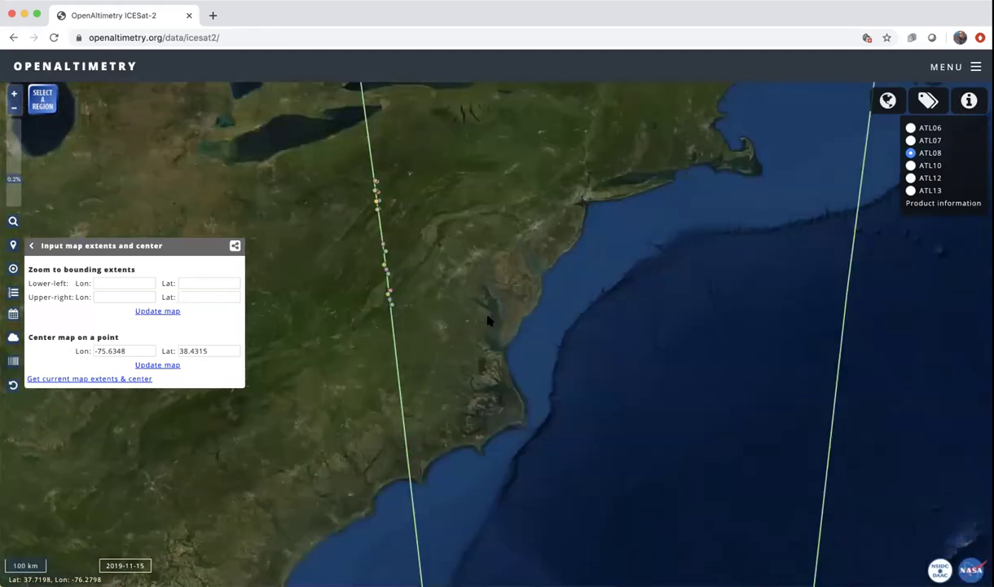
{"action": "scroll", "coordinate": [488, 320], "scroll_direction": "up", "scroll_amount": 1}
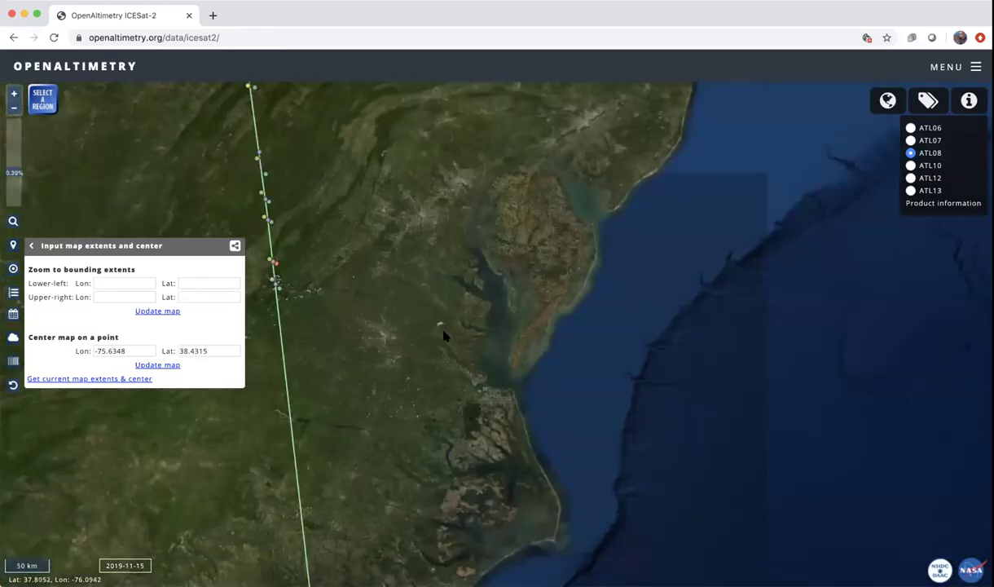
{"action": "scroll", "coordinate": [440, 321], "scroll_direction": "up", "scroll_amount": 1}
{"action": "scroll", "coordinate": [457, 320], "scroll_direction": "up", "scroll_amount": 2}
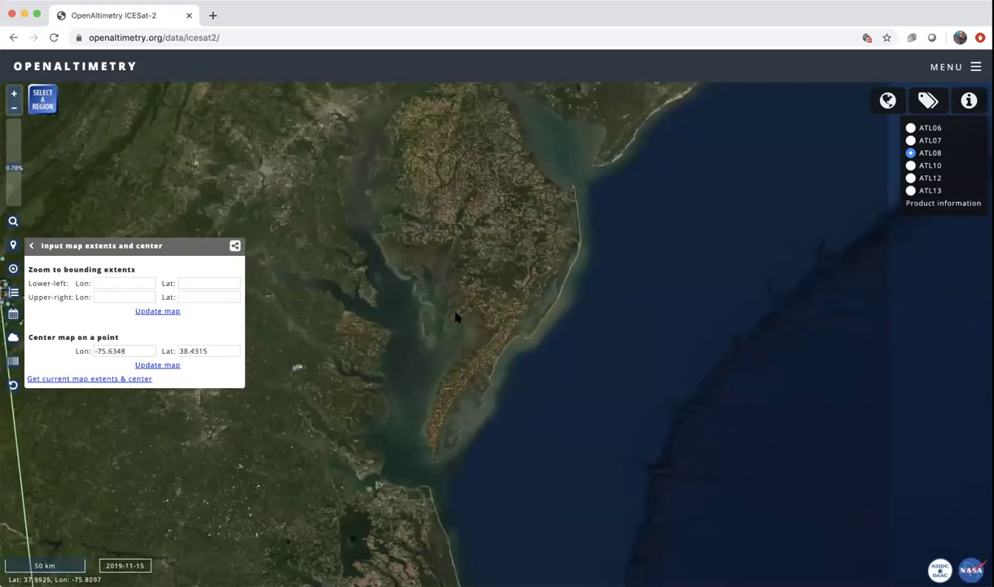
{"action": "scroll", "coordinate": [457, 318], "scroll_direction": "up", "scroll_amount": 2}
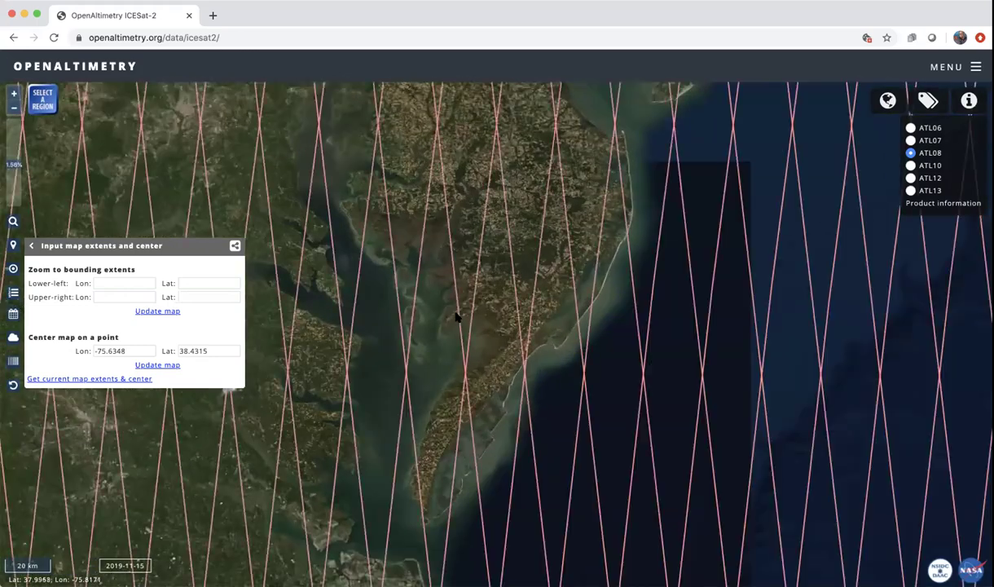
{"action": "scroll", "coordinate": [458, 317], "scroll_direction": "up", "scroll_amount": 1}
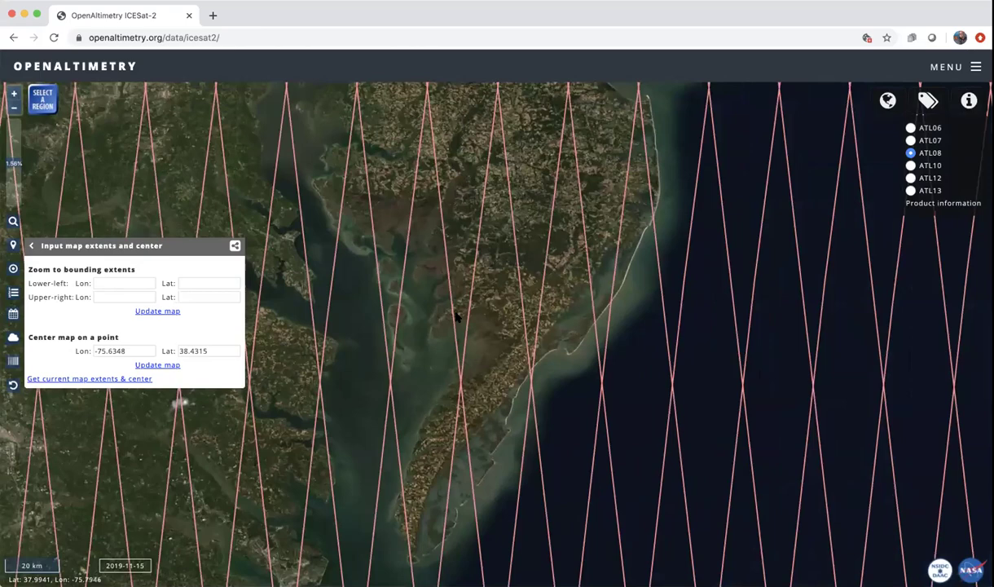
{"action": "scroll", "coordinate": [457, 318], "scroll_direction": "up", "scroll_amount": 1}
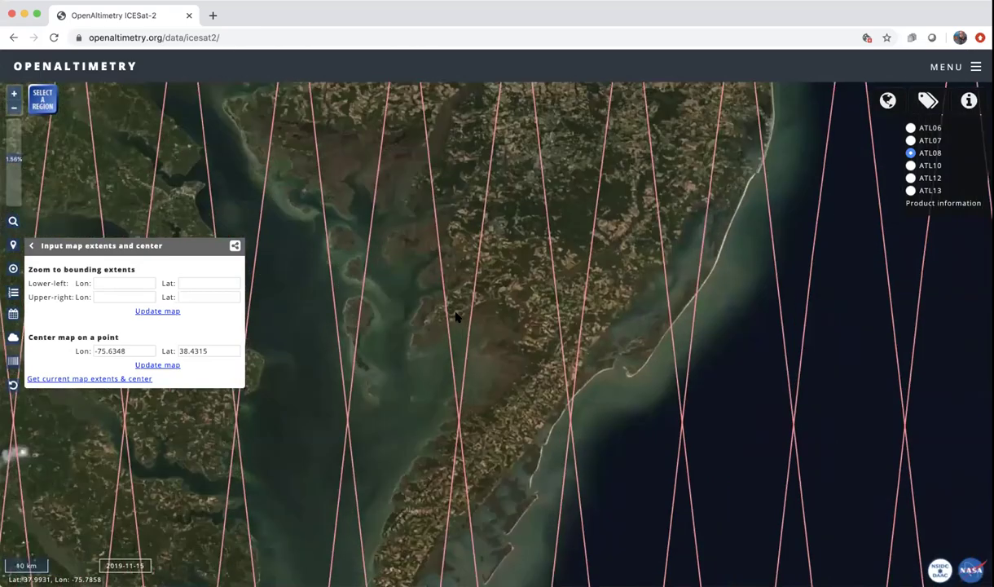
{"action": "scroll", "coordinate": [457, 318], "scroll_direction": "up", "scroll_amount": 1}
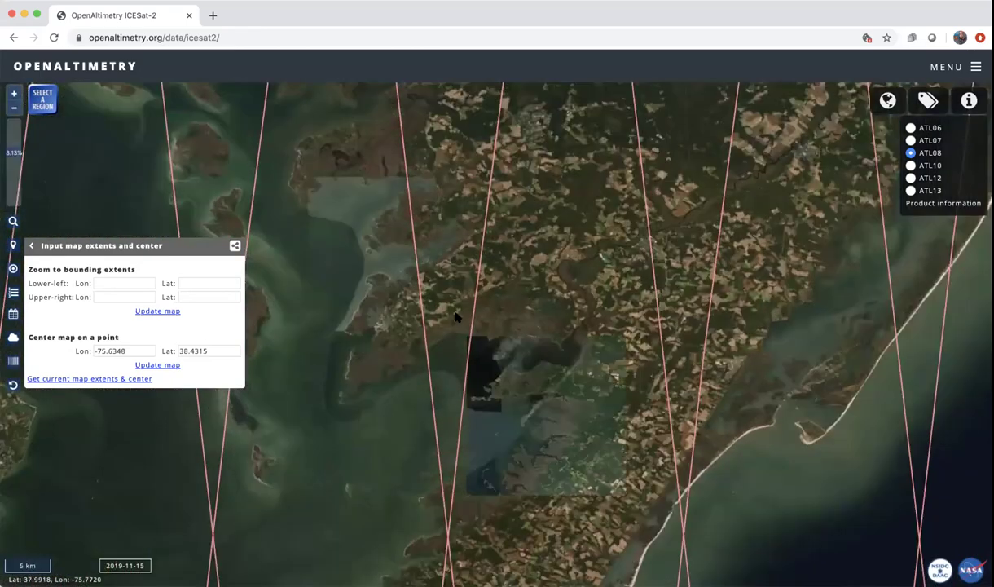
Re-centre on -75.6348, 38.4315 and zoom in four levels to 200 m scale over the woodland.
{"action": "left_click", "coordinate": [157, 312]}
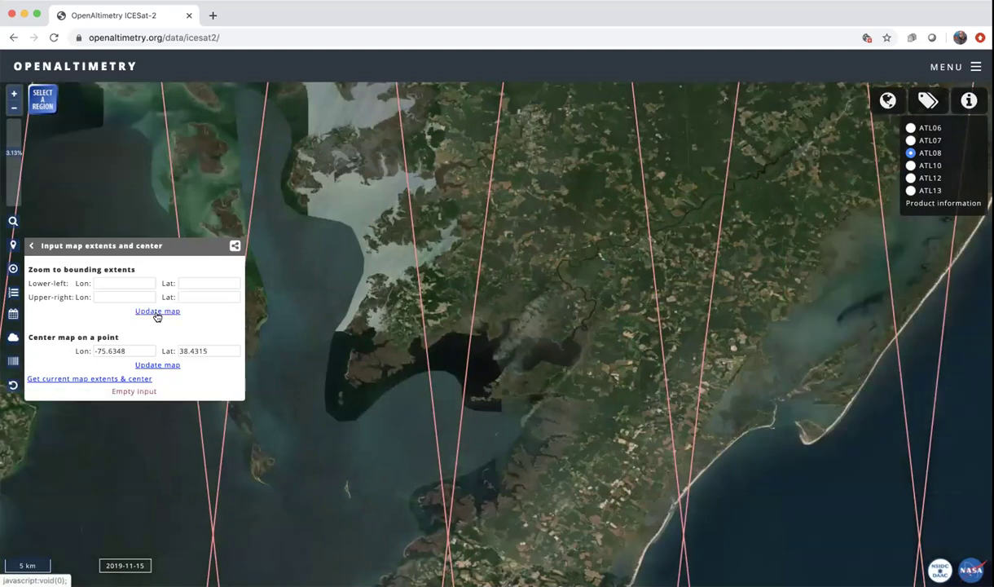
{"action": "left_click", "coordinate": [158, 365]}
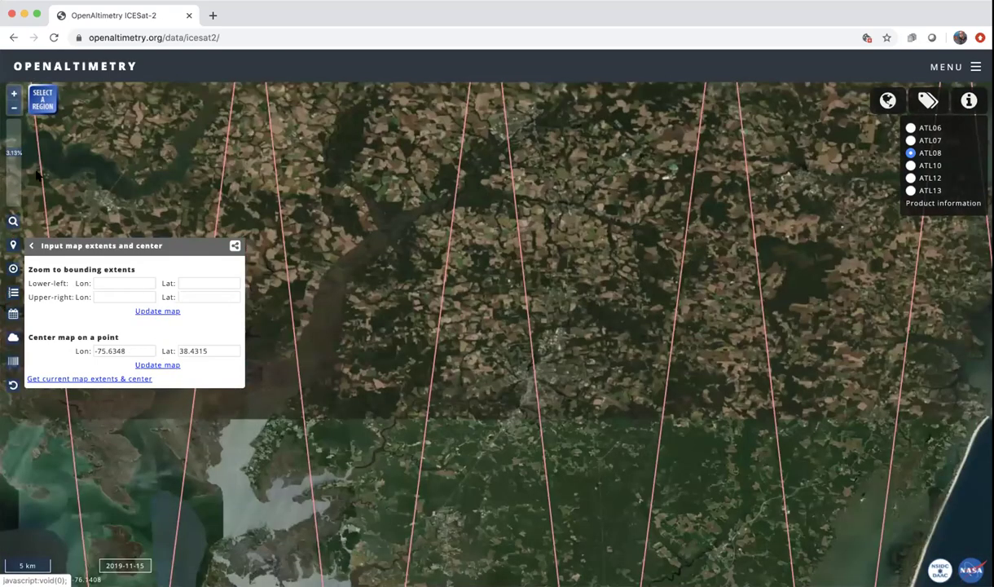
{"action": "left_click", "coordinate": [13, 94]}
{"action": "left_click", "coordinate": [13, 94]}
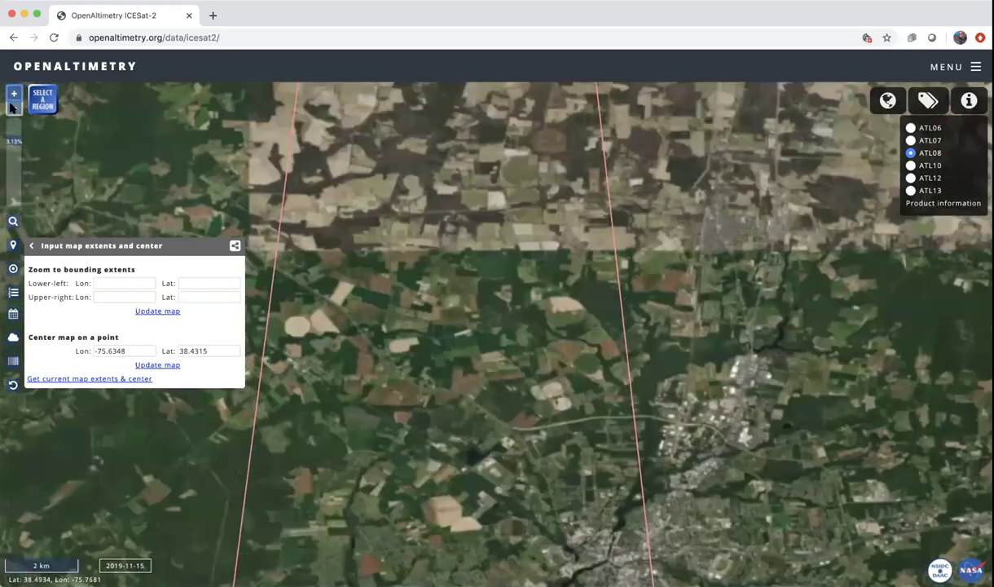
{"action": "left_click", "coordinate": [13, 94]}
{"action": "left_click", "coordinate": [13, 94]}
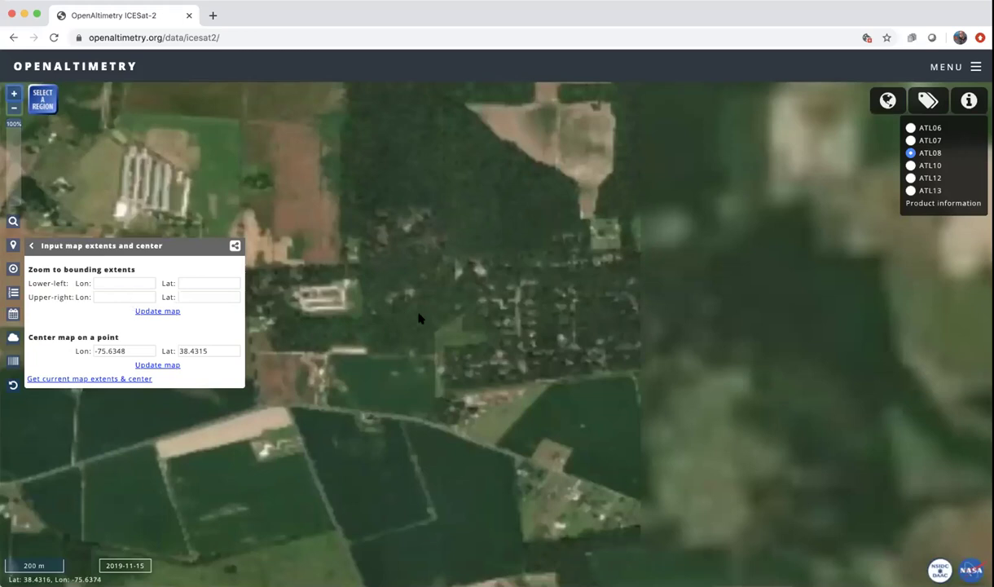
{"action": "left_click", "coordinate": [158, 365]}
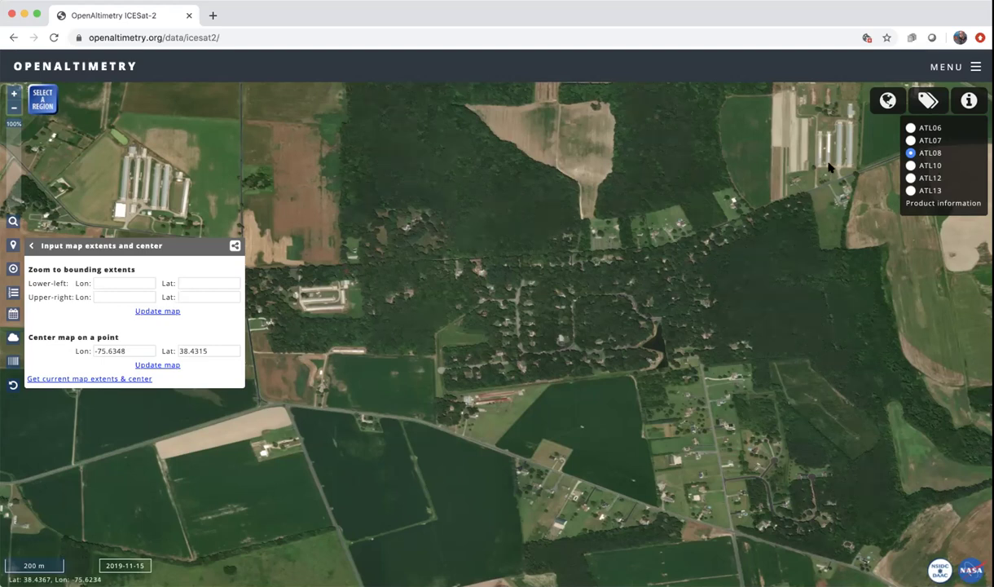
Open the date calendar and step it back to January 2019.
{"action": "left_click", "coordinate": [13, 314]}
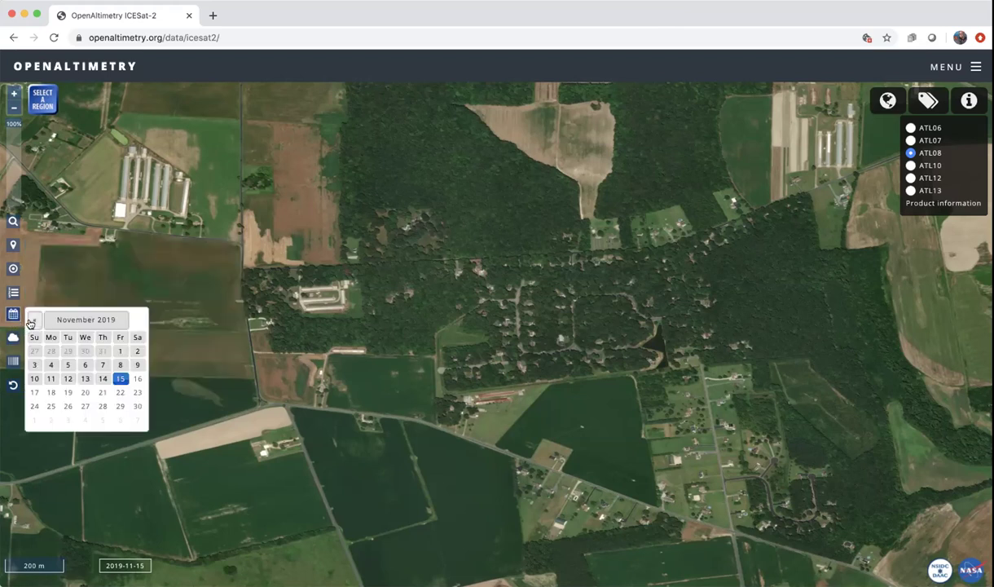
{"action": "left_click", "coordinate": [29, 322]}
{"action": "left_click", "coordinate": [29, 322]}
{"action": "left_click", "coordinate": [29, 323]}
{"action": "left_click", "coordinate": [30, 322]}
{"action": "left_click", "coordinate": [30, 323]}
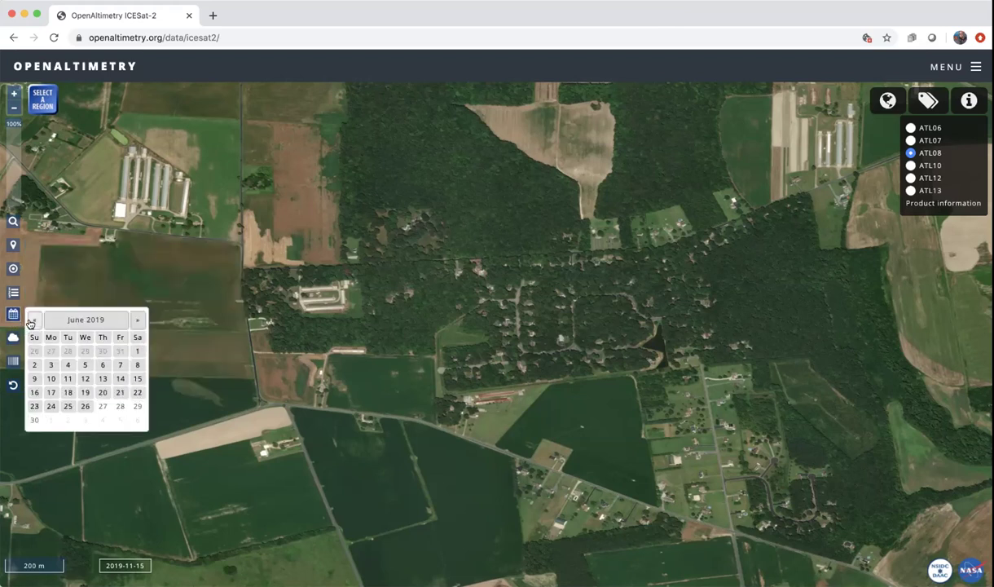
{"action": "left_click", "coordinate": [30, 323]}
{"action": "left_click", "coordinate": [30, 323]}
{"action": "left_click", "coordinate": [30, 323]}
{"action": "left_click", "coordinate": [30, 323]}
{"action": "left_click", "coordinate": [29, 323]}
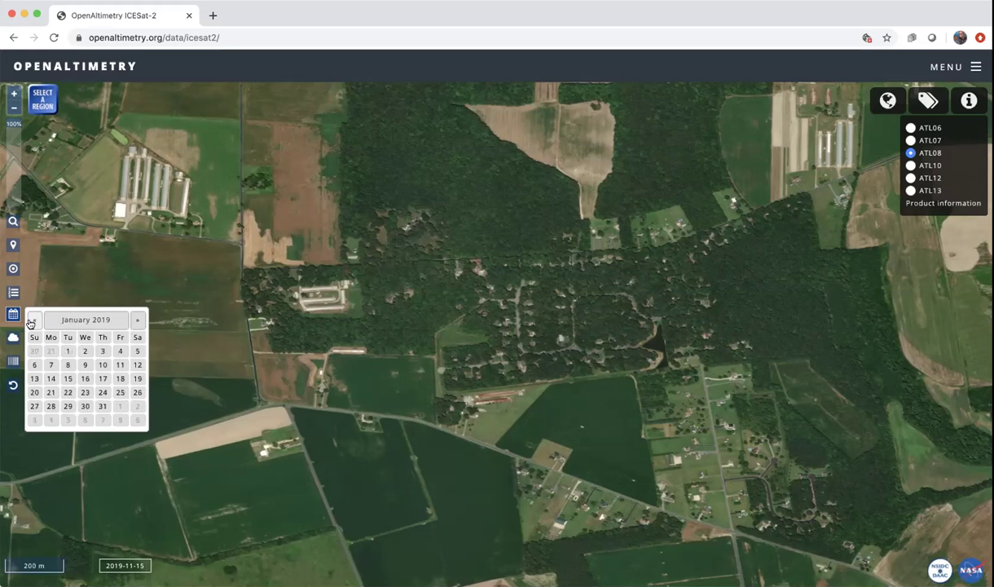
Zoom out three levels to 2 km scale so two nearby ground tracks appear.
{"action": "left_click", "coordinate": [14, 108]}
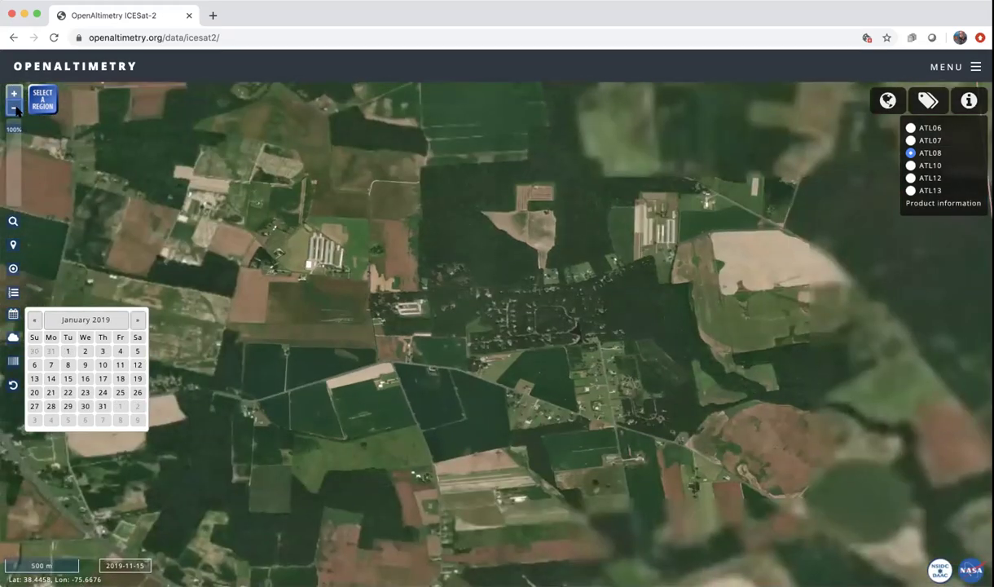
{"action": "left_click", "coordinate": [14, 107]}
{"action": "left_click", "coordinate": [15, 109]}
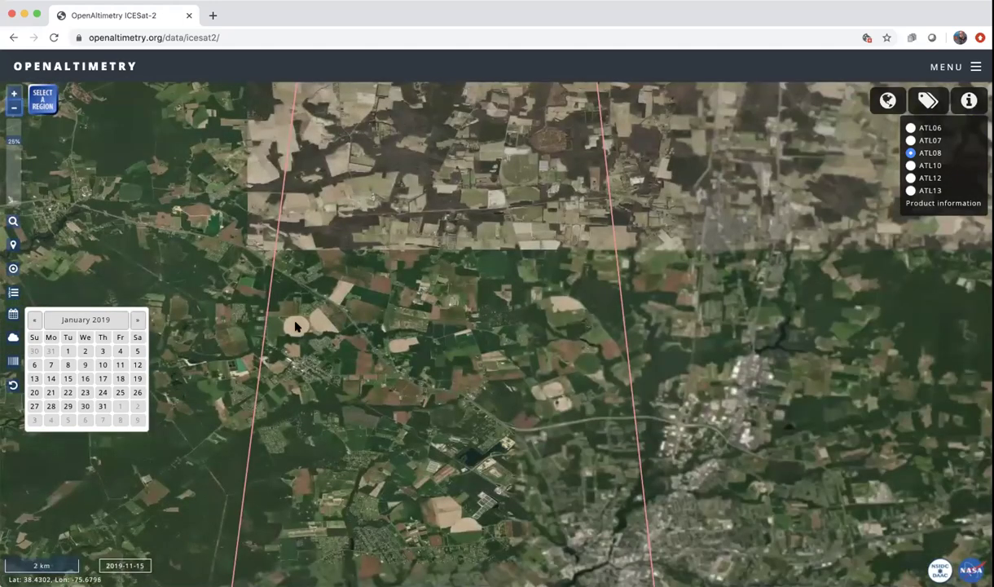
Check the ground tracks' data availability and load track 507 data for 2019-01-30.
{"action": "left_click", "coordinate": [265, 317]}
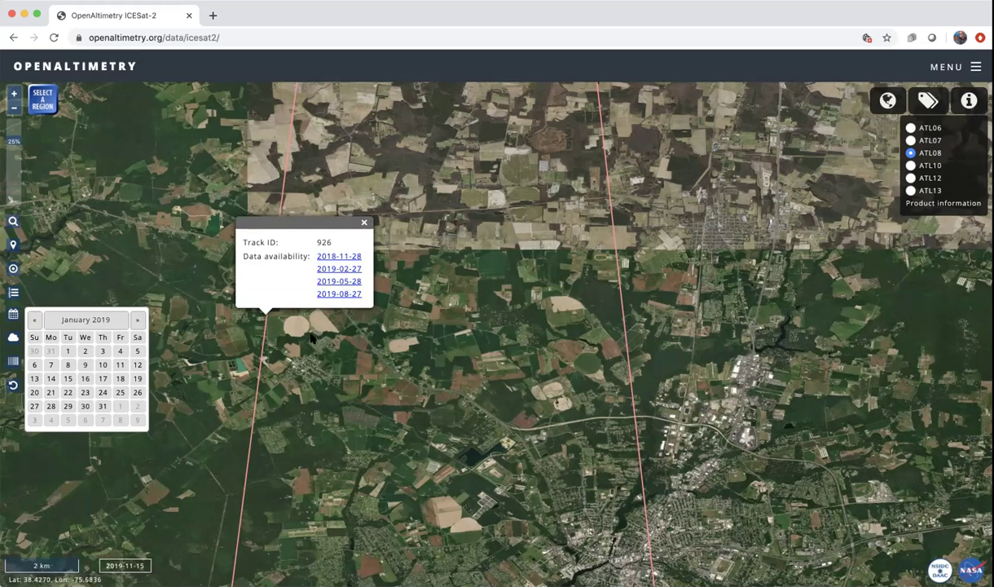
{"action": "left_click", "coordinate": [622, 305]}
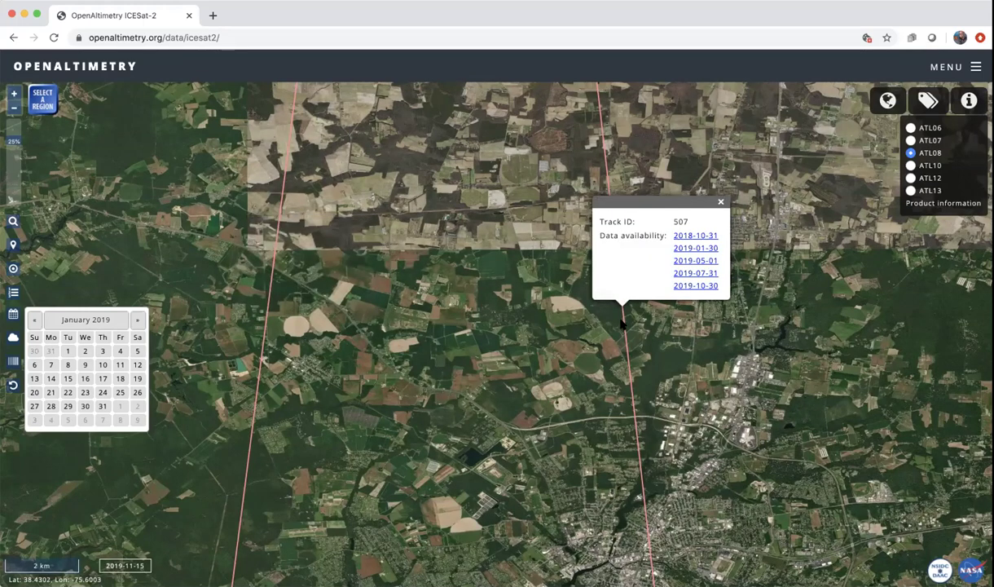
{"action": "left_click", "coordinate": [682, 249]}
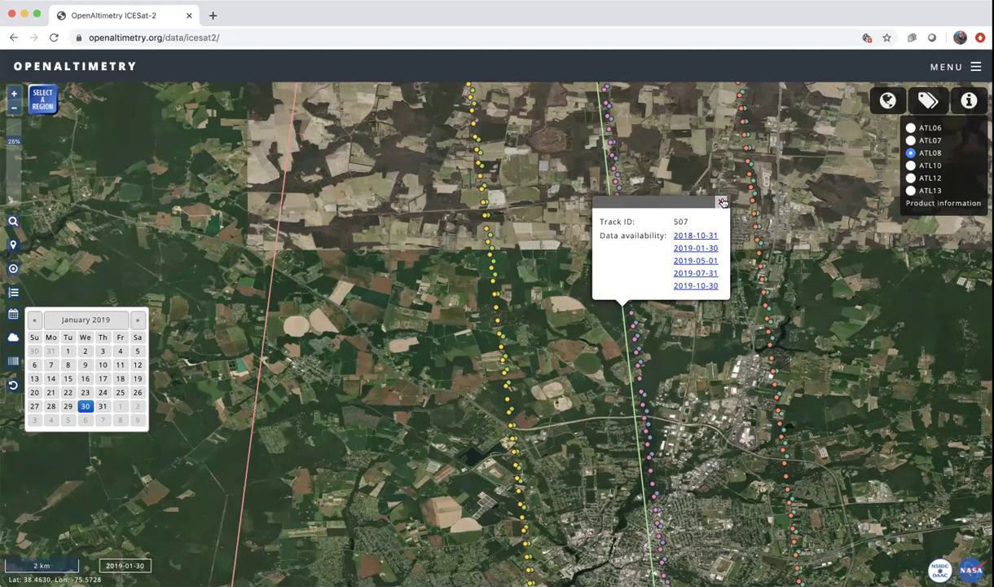
Zoom onto the yellow dots in the woods and show one point's details (elevation -22.14402, beam gt1l).
{"action": "left_click", "coordinate": [688, 192]}
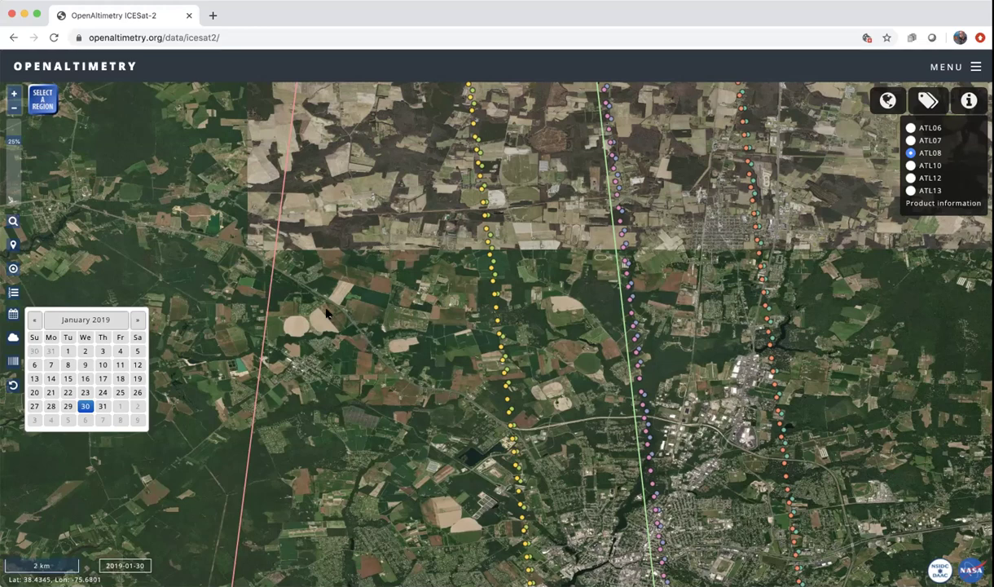
{"action": "scroll", "coordinate": [472, 333], "scroll_direction": "up", "scroll_amount": 5}
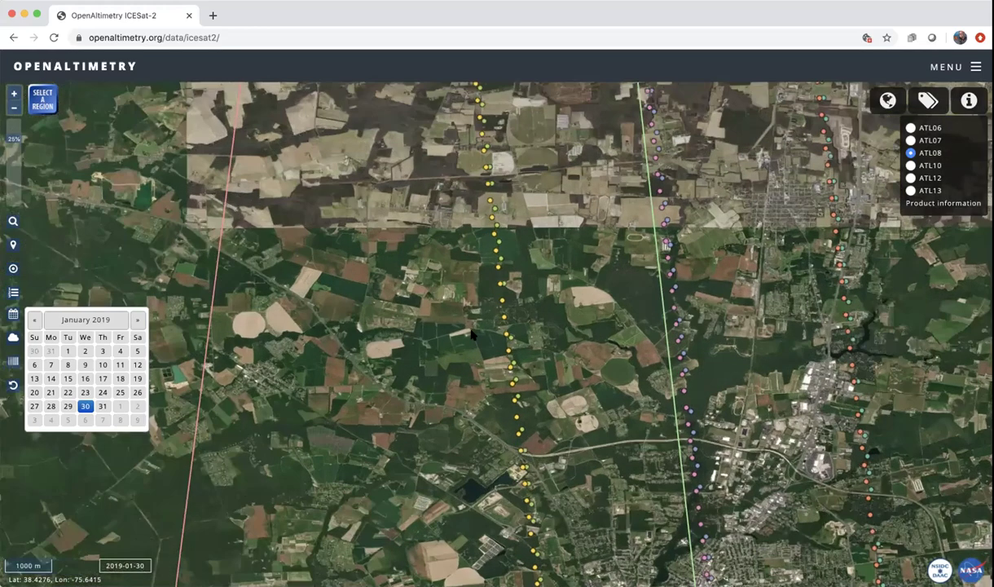
{"action": "scroll", "coordinate": [457, 329], "scroll_direction": "up", "scroll_amount": 3}
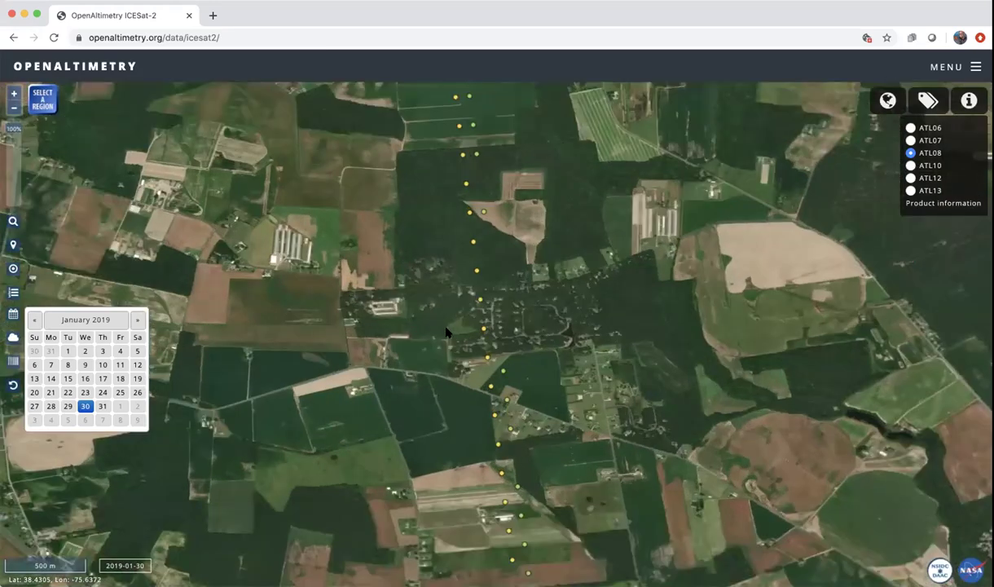
{"action": "left_click_drag", "start_coordinate": [446, 332], "coordinate": [384, 334]}
{"action": "scroll", "coordinate": [383, 332], "scroll_direction": "up", "scroll_amount": 3}
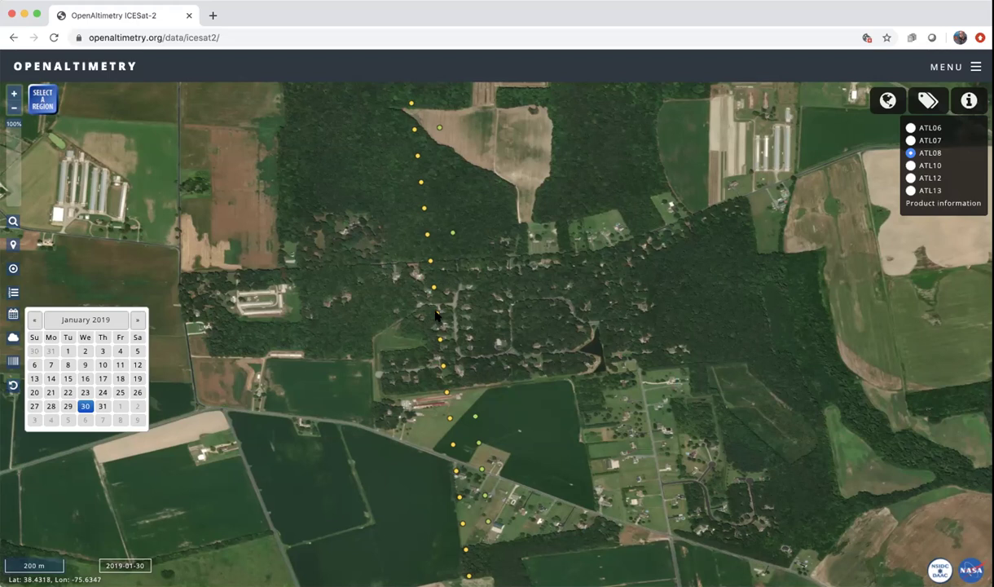
{"action": "left_click", "coordinate": [436, 316]}
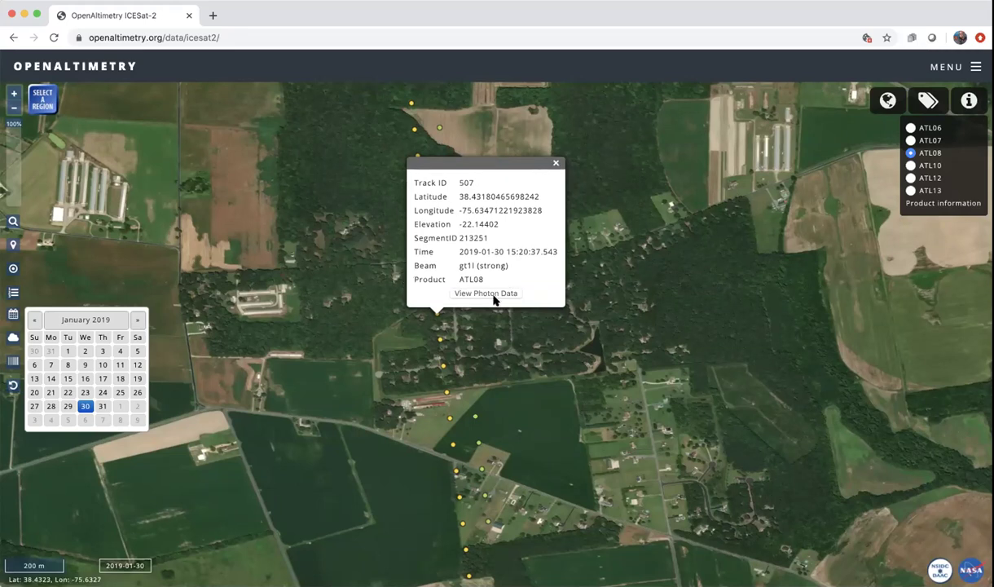
Close the point details and draw a Select a Region rectangle over the yellow track 507 dots.
{"action": "left_click", "coordinate": [555, 163]}
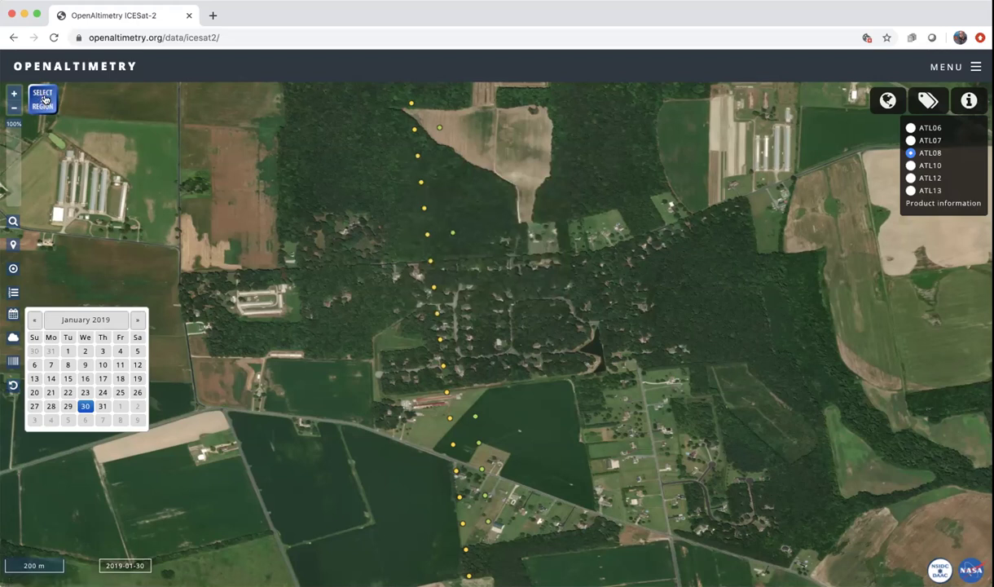
{"action": "left_click", "coordinate": [44, 100]}
{"action": "left_click_drag", "start_coordinate": [410, 192], "coordinate": [469, 396]}
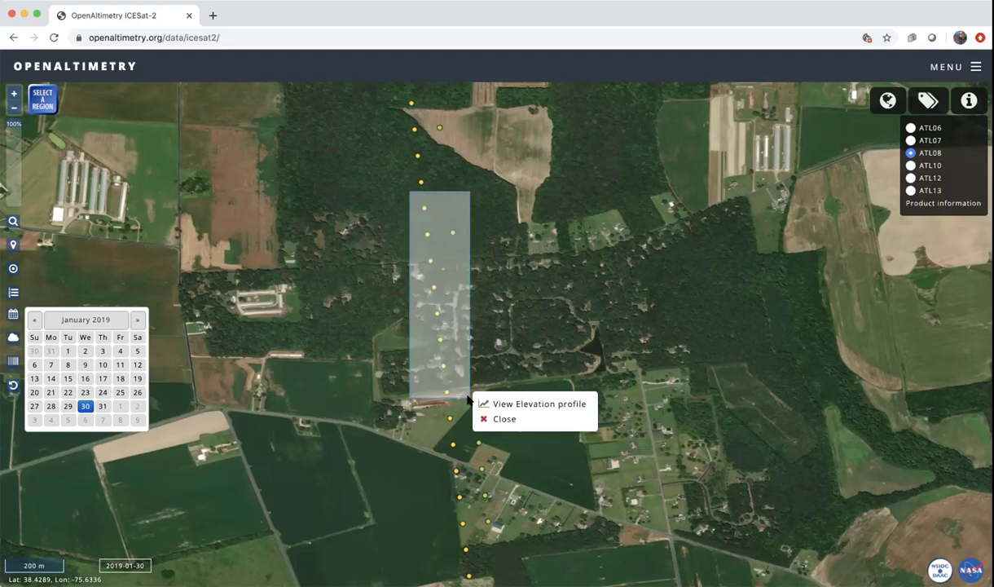
Open View Elevation profile and read the canopy heights, up to 23 m, in the new tab.
{"action": "left_click", "coordinate": [533, 404]}
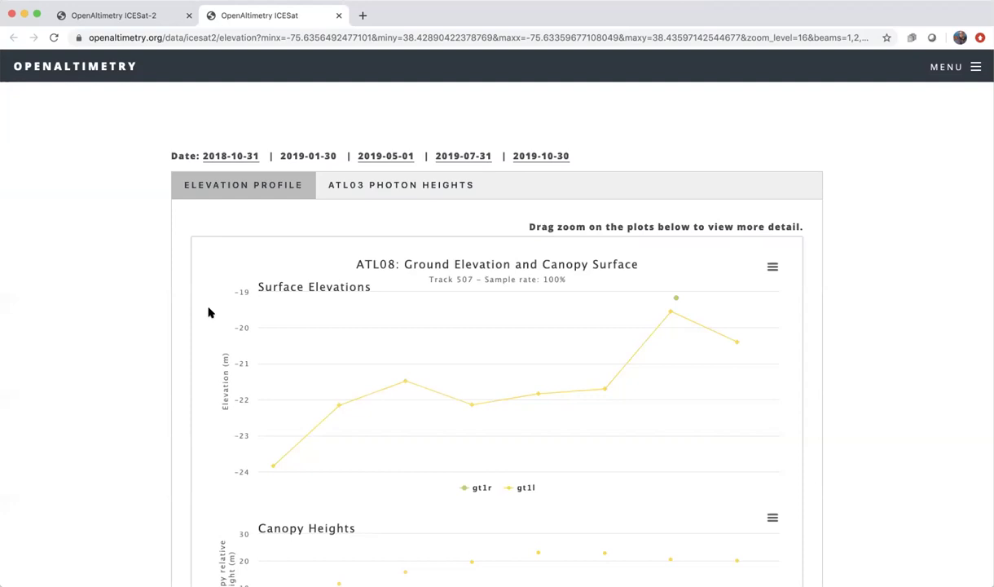
{"action": "scroll", "coordinate": [207, 299], "scroll_direction": "down", "scroll_amount": 2}
{"action": "scroll", "coordinate": [207, 301], "scroll_direction": "down", "scroll_amount": 1}
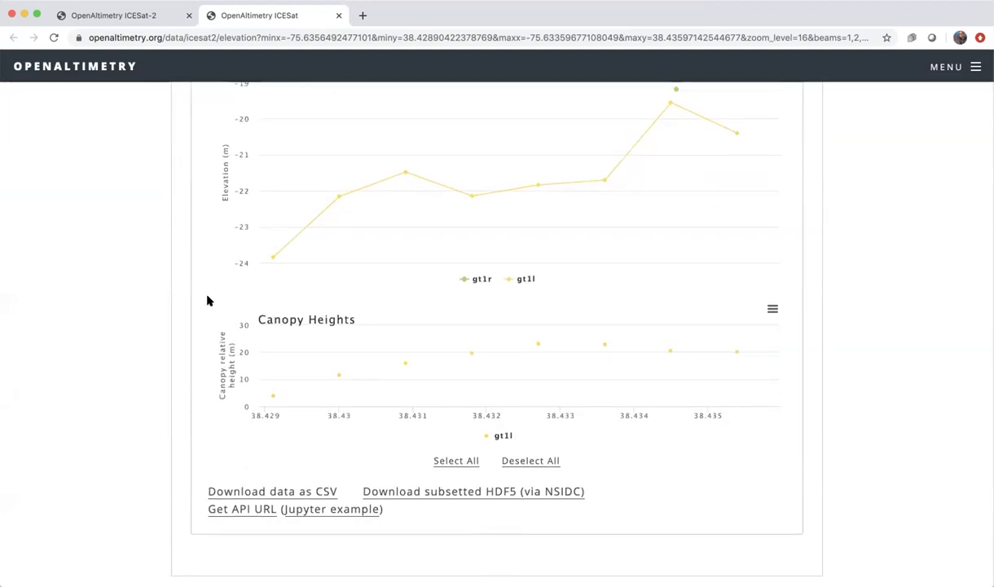
{"action": "mouse_move", "coordinate": [264, 404]}
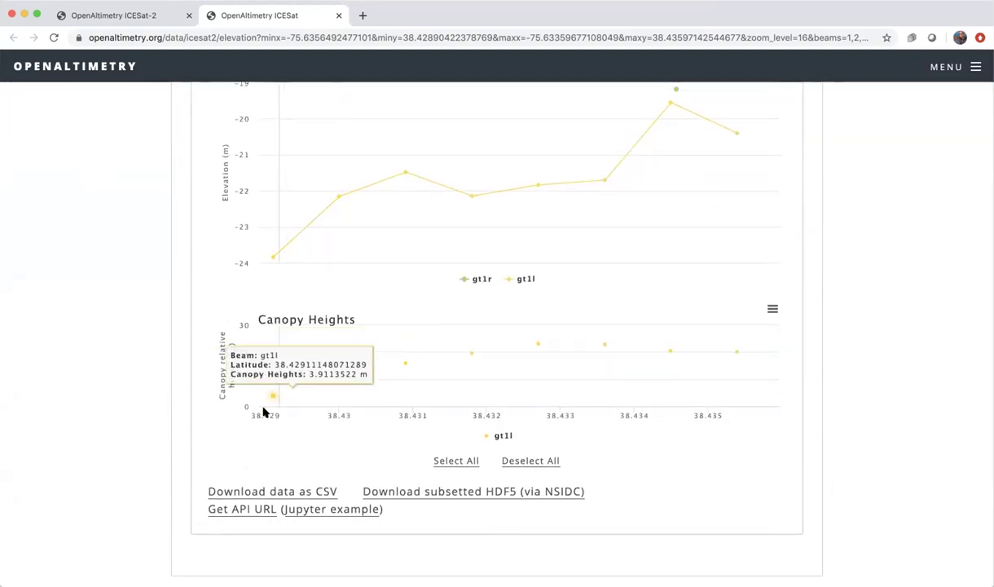
{"action": "mouse_move", "coordinate": [340, 374]}
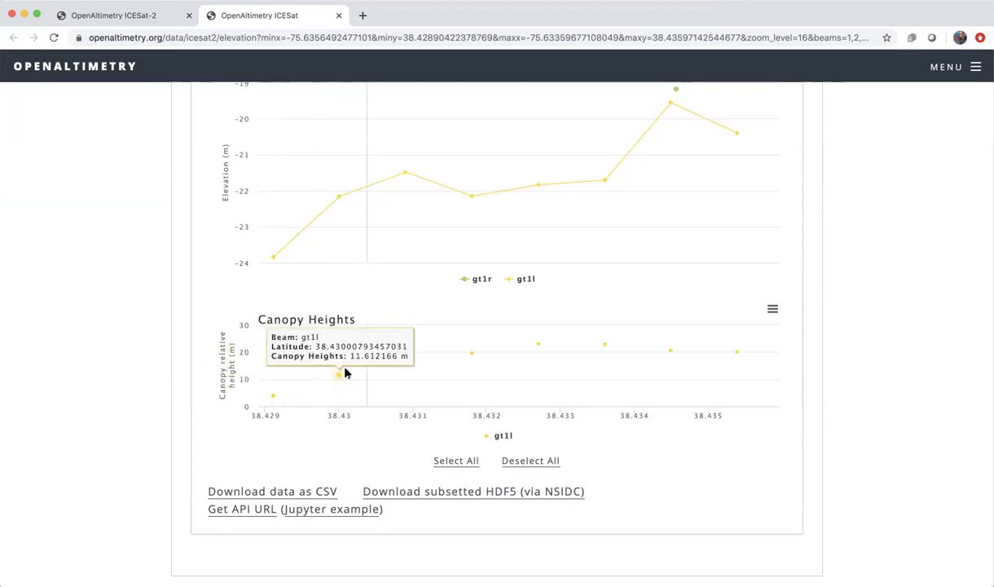
{"action": "mouse_move", "coordinate": [473, 356]}
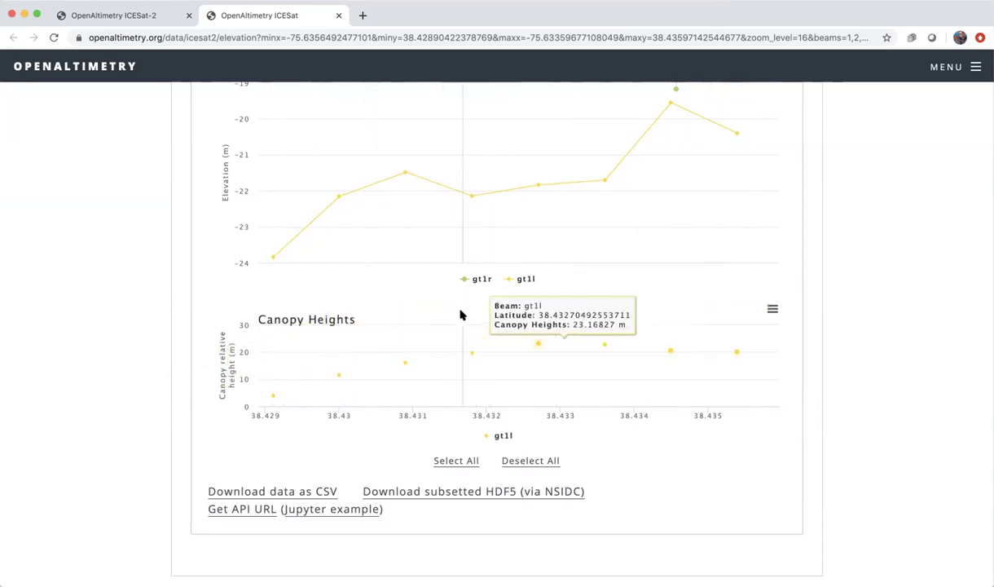
{"action": "left_click", "coordinate": [149, 15]}
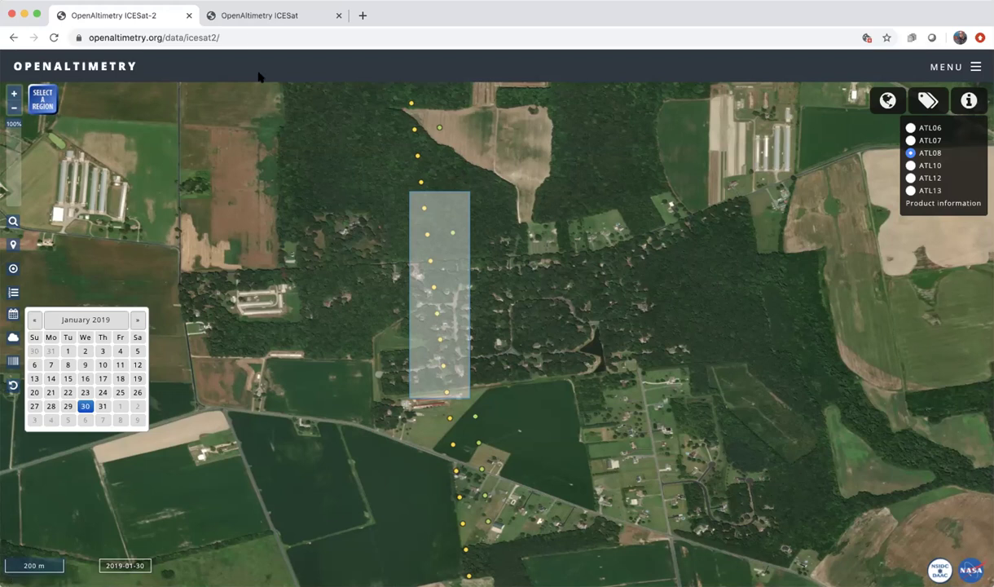
{"action": "left_click", "coordinate": [253, 18]}
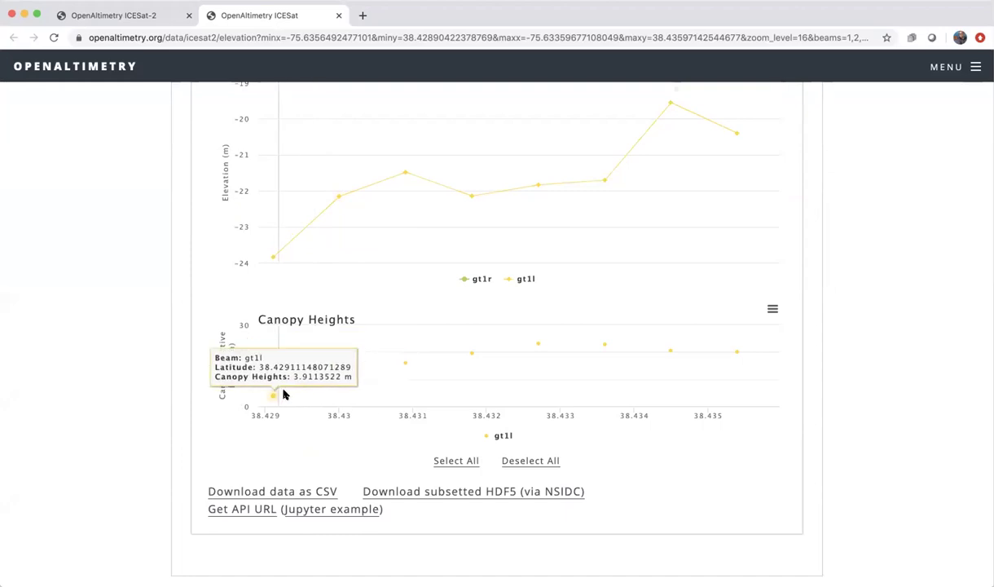